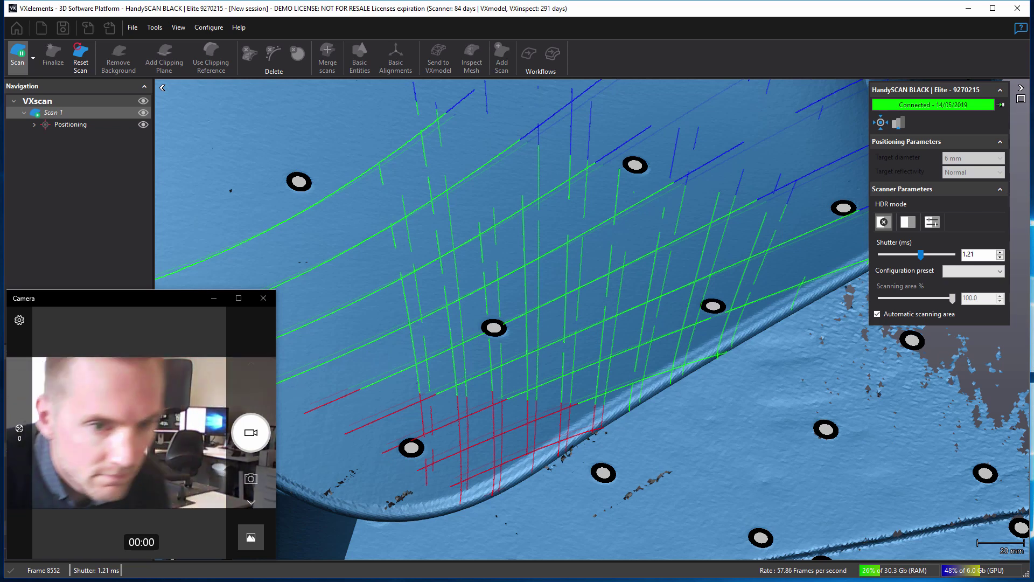
Finish the live scan of the chair, then zoom out and orbit to check coverage
{"action": "left_click", "coordinate": [211, 298]}
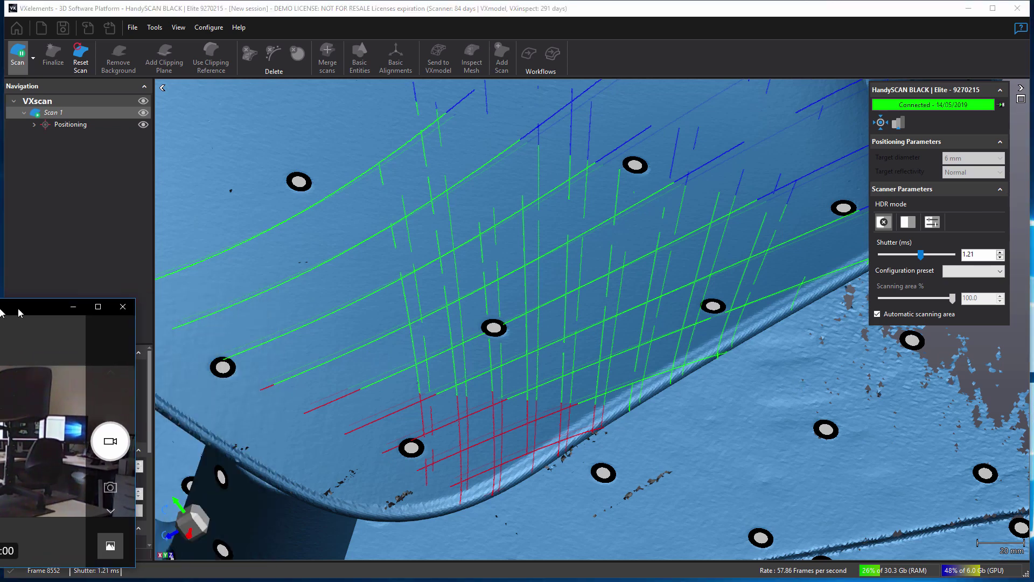
{"action": "scroll", "coordinate": [466, 421], "scroll_direction": "down", "scroll_amount": 5}
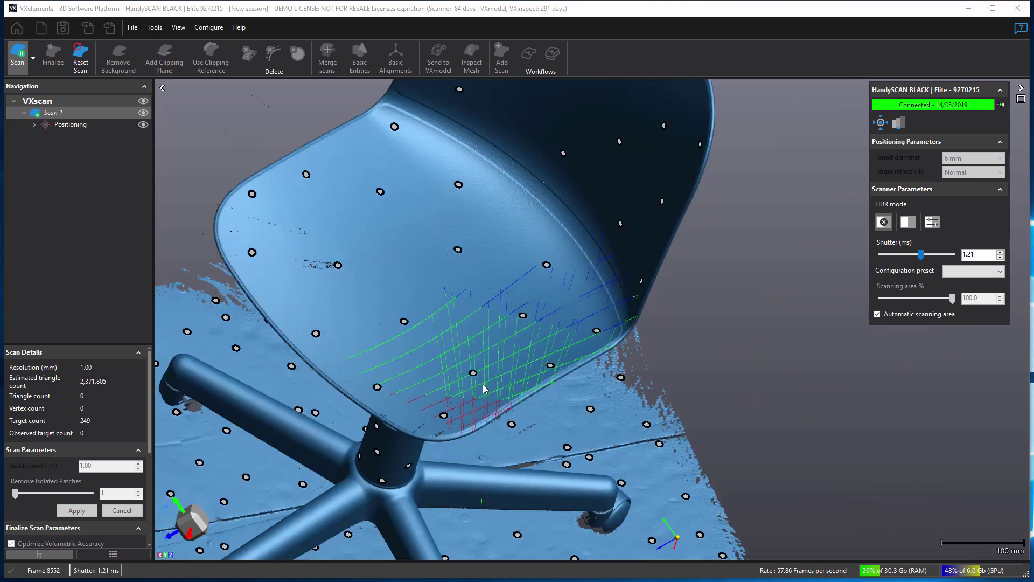
{"action": "scroll", "coordinate": [461, 346], "scroll_direction": "down", "scroll_amount": 5}
{"action": "mouse_move", "coordinate": [461, 346]}
{"action": "left_mouse_down"}
{"action": "mouse_move", "coordinate": [454, 323]}
{"action": "mouse_move", "coordinate": [282, 186]}
{"action": "left_mouse_up"}
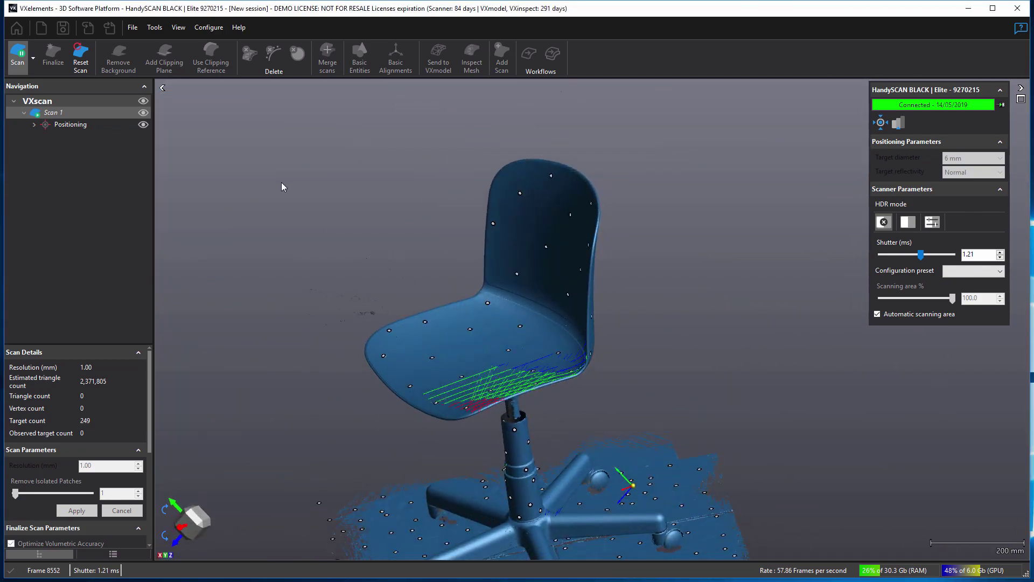
Stop scanning to generate the chair mesh and turn it to an upright side view
{"action": "left_click", "coordinate": [18, 51]}
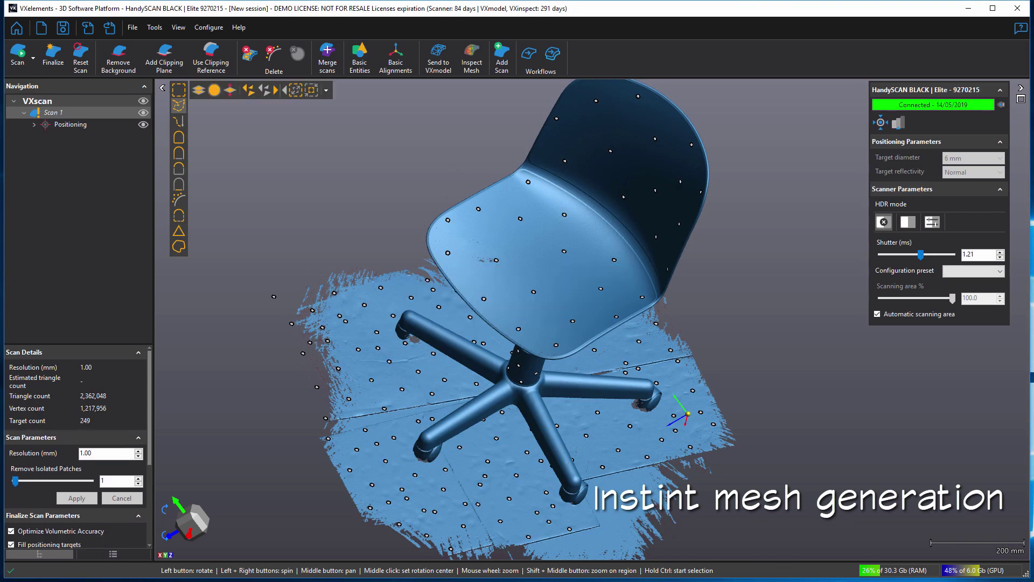
{"action": "mouse_move", "coordinate": [573, 368]}
{"action": "left_mouse_down"}
{"action": "mouse_move", "coordinate": [584, 339]}
{"action": "mouse_move", "coordinate": [618, 360]}
{"action": "mouse_move", "coordinate": [605, 357]}
{"action": "mouse_move", "coordinate": [606, 310]}
{"action": "left_mouse_up"}
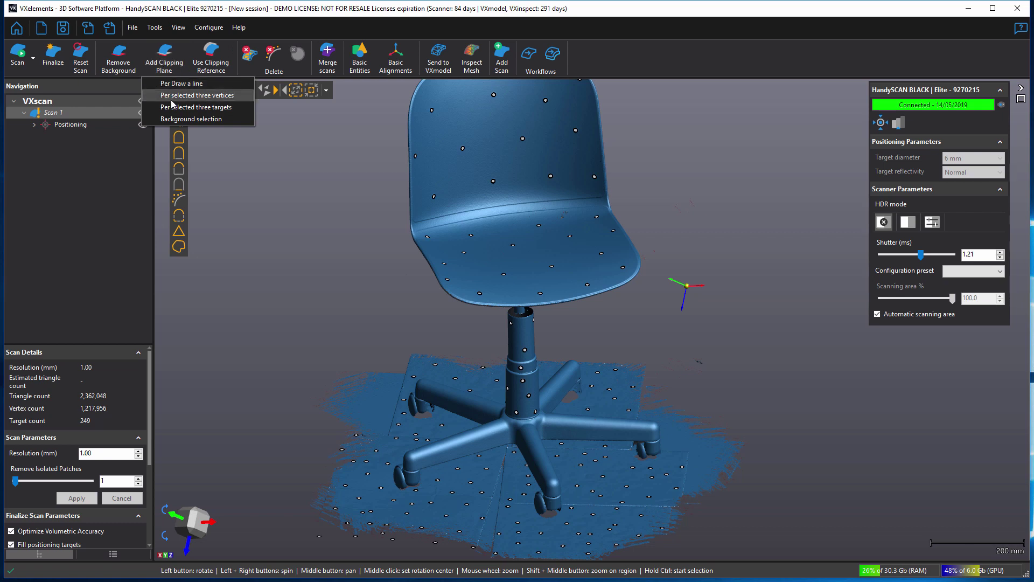
Clip away the floor with a three-vertex plane picked on it, offset slightly upward
{"action": "left_click", "coordinate": [173, 108]}
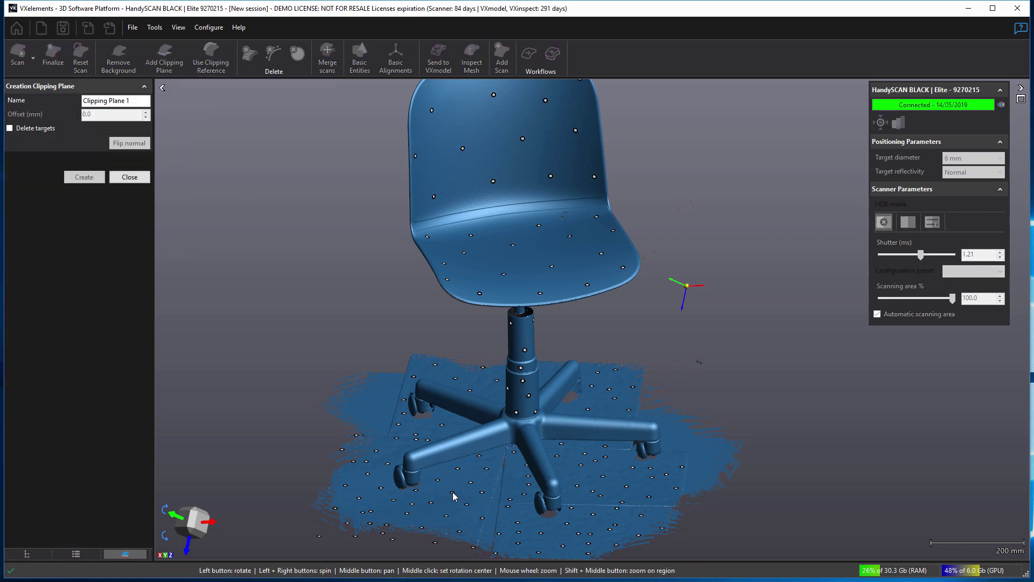
{"action": "left_click", "coordinate": [629, 413]}
{"action": "type", "text": "1.5"}
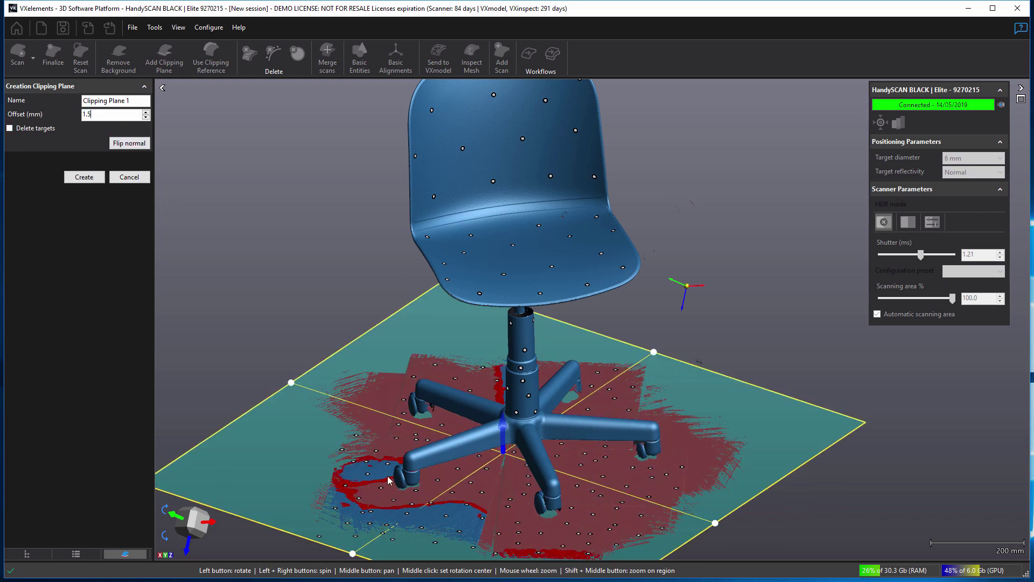
{"action": "left_click_drag", "start_coordinate": [505, 431], "coordinate": [504, 430]}
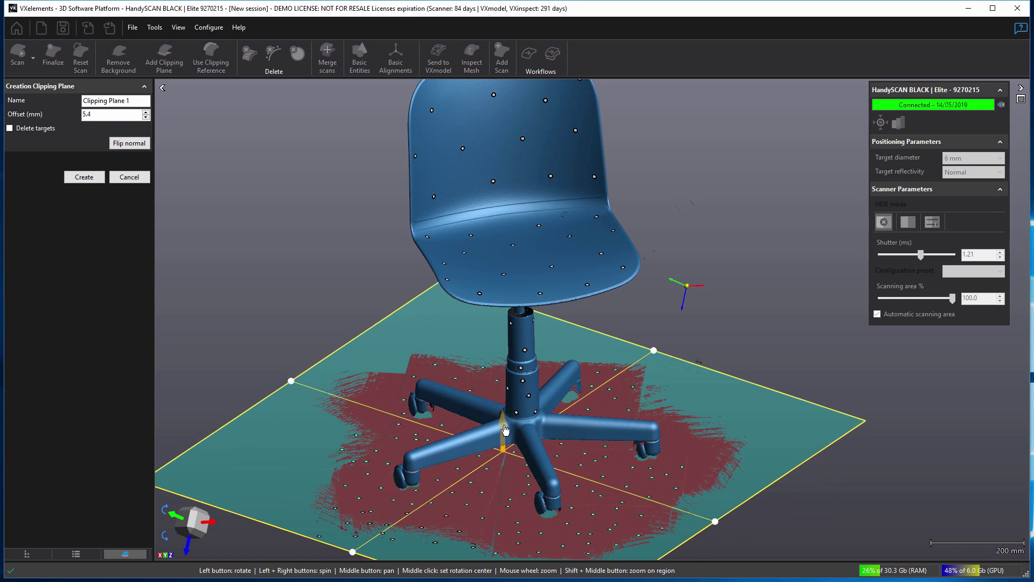
{"action": "scroll", "coordinate": [504, 428], "scroll_direction": "down", "scroll_amount": 2}
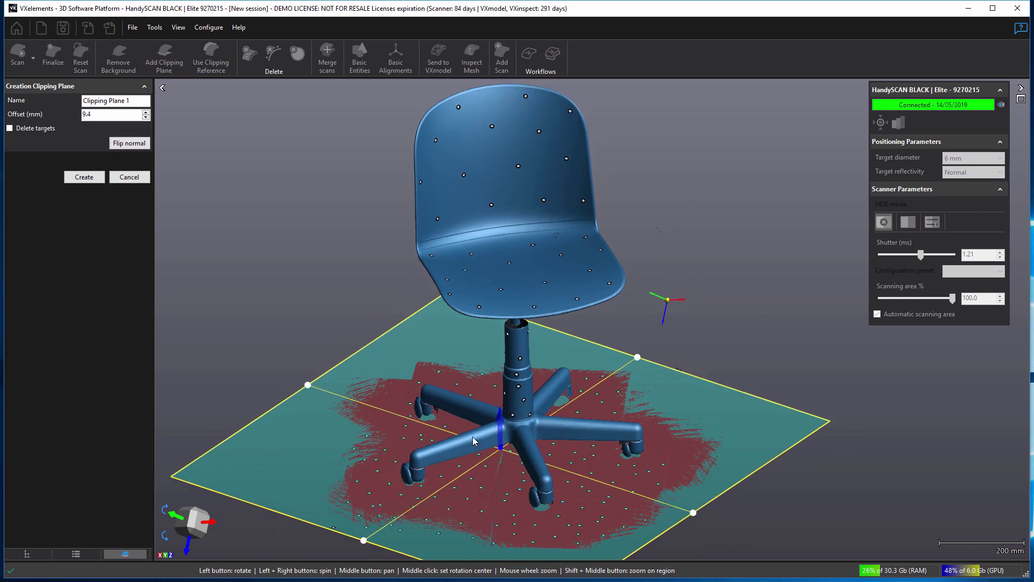
{"action": "scroll", "coordinate": [504, 429], "scroll_direction": "down", "scroll_amount": 2}
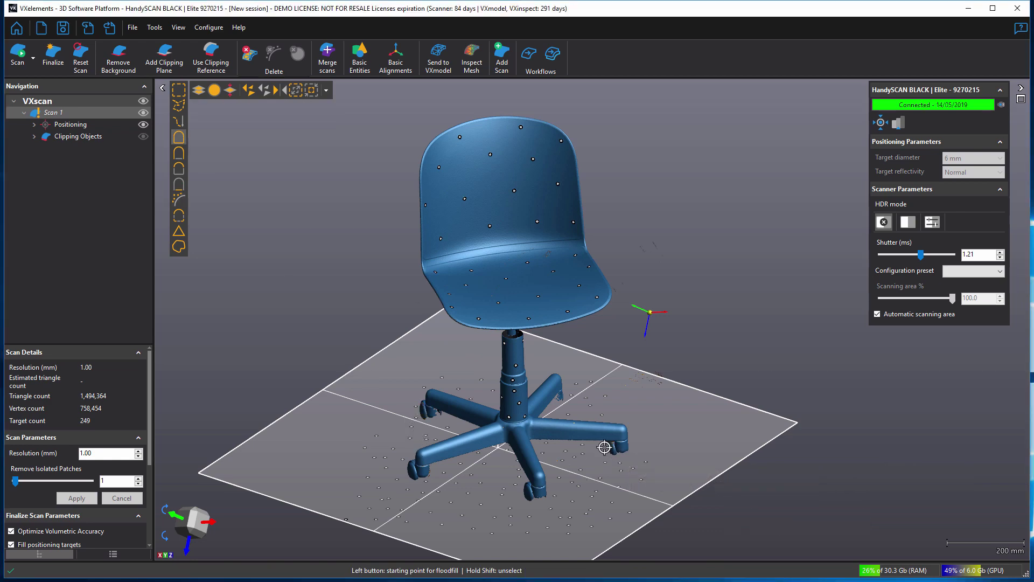
Select the chair, invert the selection, and permanently delete the stray floor fragments
{"action": "mouse_move", "coordinate": [604, 447]}
{"action": "left_mouse_down"}
{"action": "mouse_move", "coordinate": [519, 438]}
{"action": "mouse_move", "coordinate": [494, 451]}
{"action": "mouse_move", "coordinate": [519, 443]}
{"action": "mouse_move", "coordinate": [536, 453]}
{"action": "left_mouse_up"}
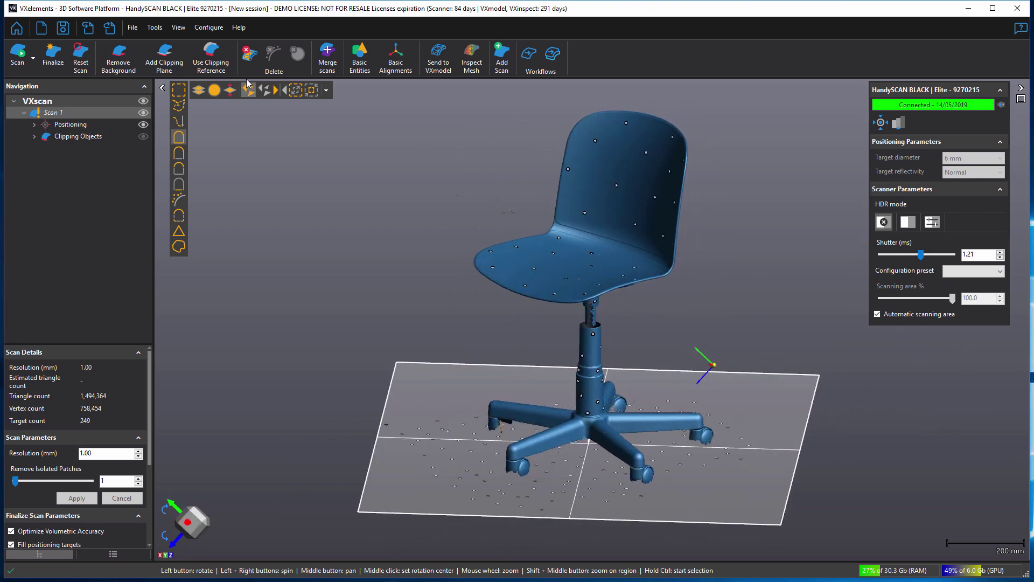
{"action": "left_click", "coordinate": [279, 95]}
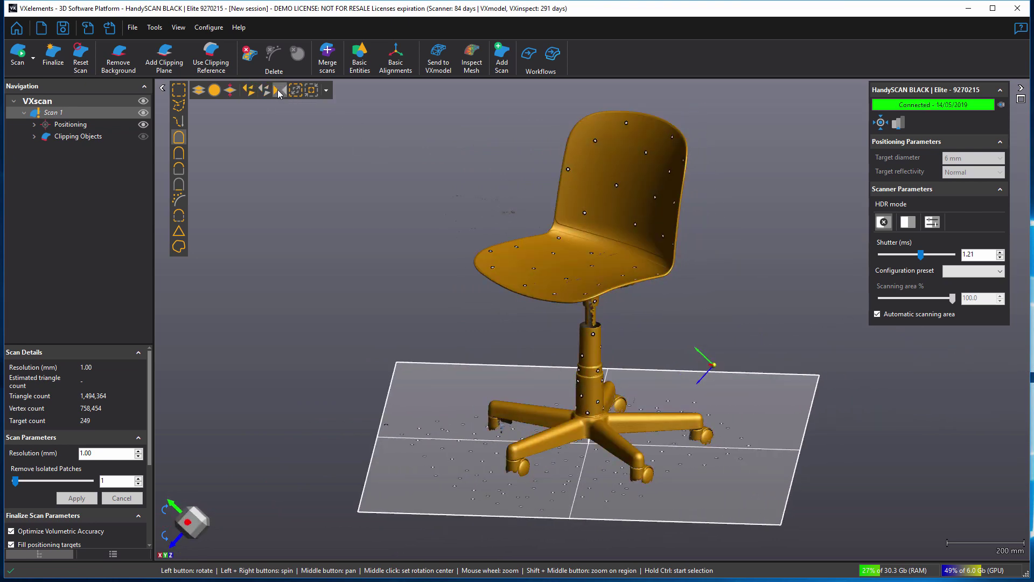
{"action": "left_click", "coordinate": [279, 93]}
{"action": "scroll", "coordinate": [509, 215], "scroll_direction": "up", "scroll_amount": 2}
{"action": "scroll", "coordinate": [509, 215], "scroll_direction": "up", "scroll_amount": 3}
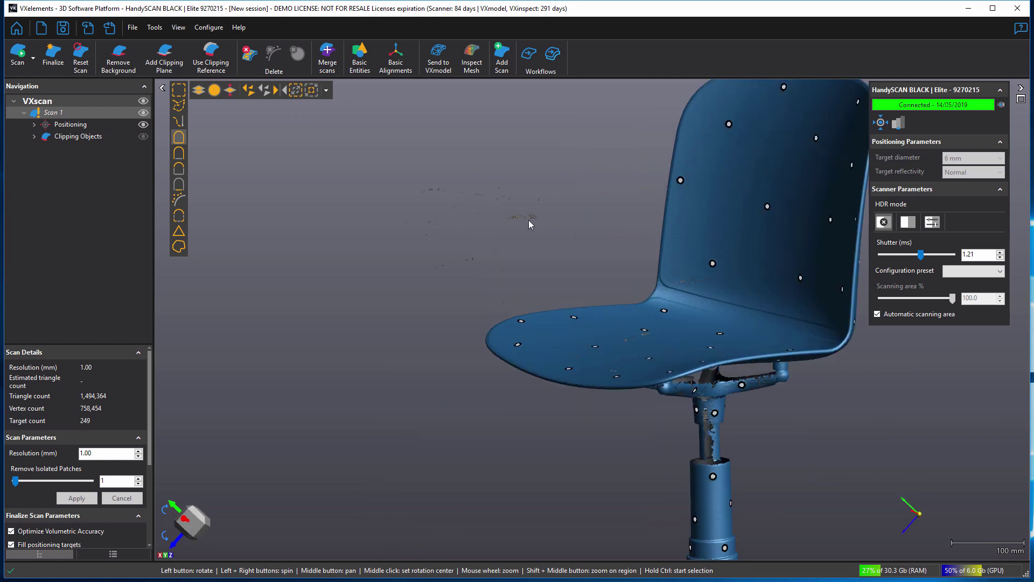
{"action": "scroll", "coordinate": [508, 208], "scroll_direction": "up", "scroll_amount": 3}
{"action": "scroll", "coordinate": [508, 208], "scroll_direction": "up", "scroll_amount": 2}
{"action": "scroll", "coordinate": [458, 242], "scroll_direction": "down", "scroll_amount": 5}
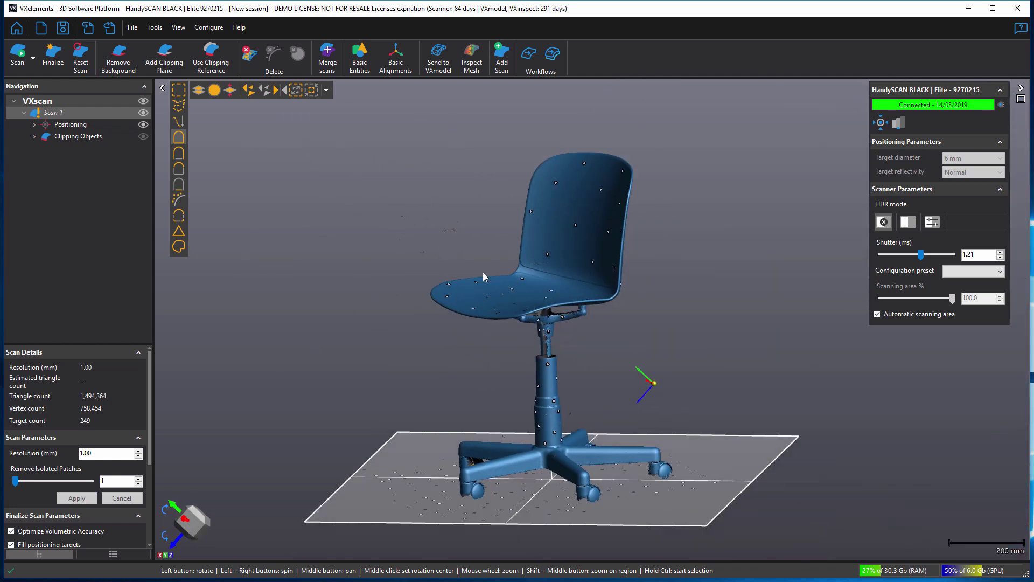
{"action": "left_click", "coordinate": [242, 64]}
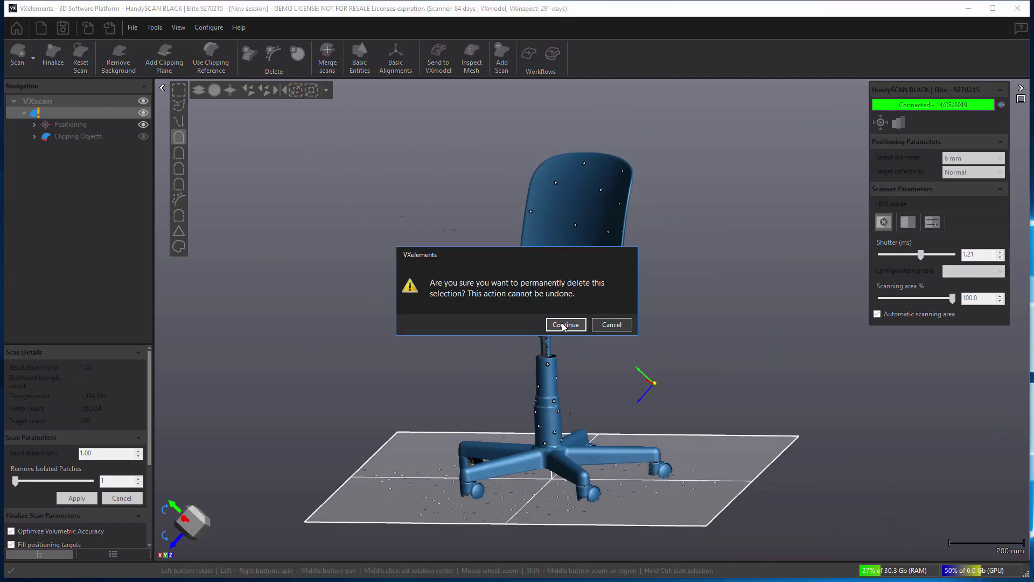
{"action": "left_click", "coordinate": [563, 325]}
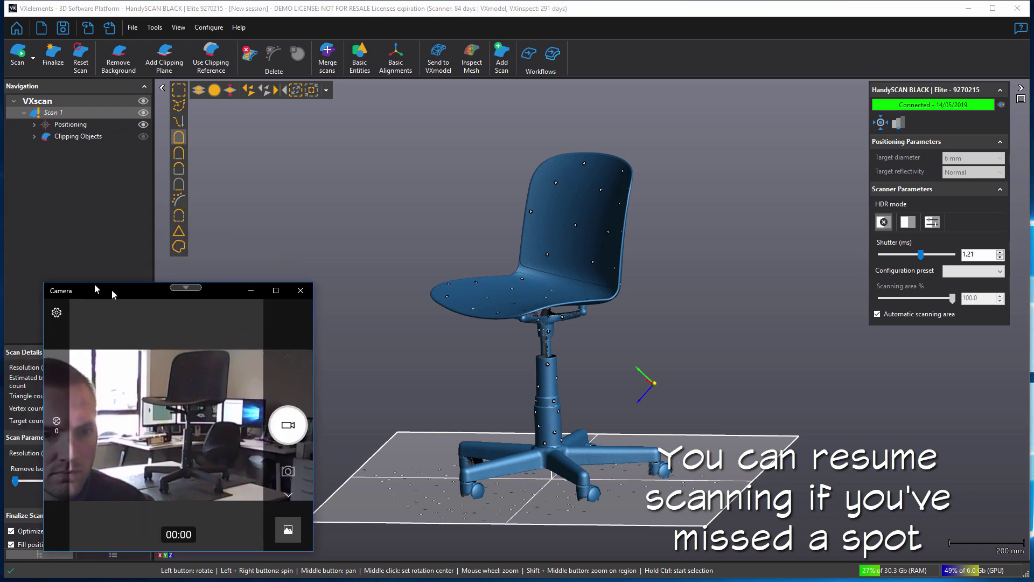
Rescan the missed underside of the chair base and casters, adding them to the mesh
{"action": "left_click", "coordinate": [21, 51]}
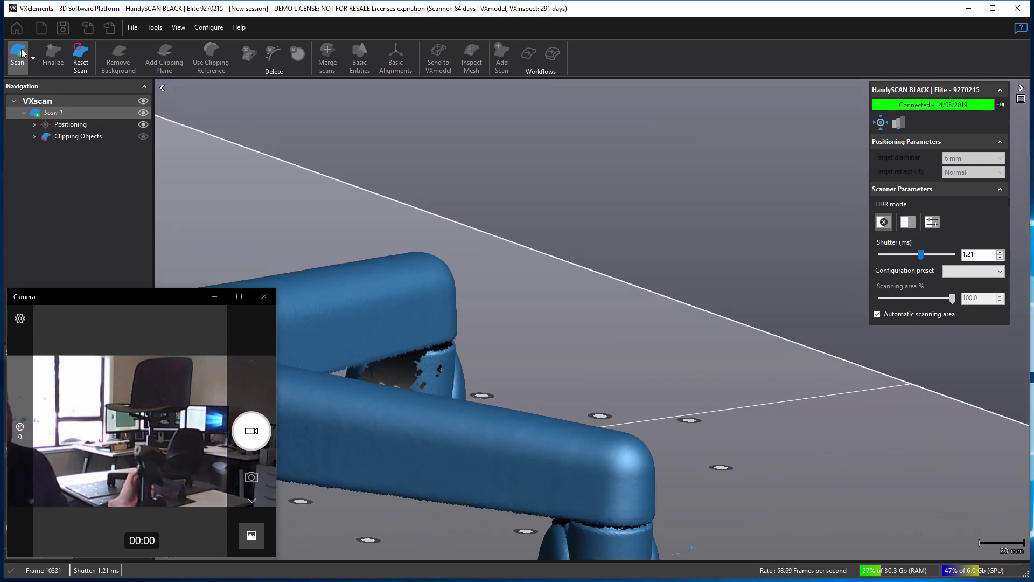
{"action": "left_click", "coordinate": [22, 53]}
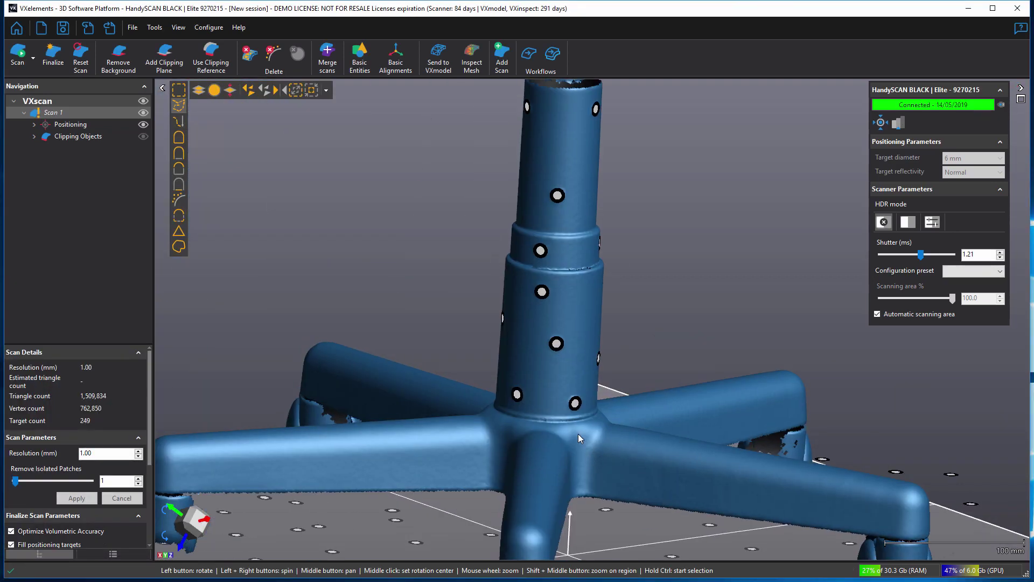
Rotate the chair to check the model, then finalize it, filling target holes
{"action": "scroll", "coordinate": [577, 434], "scroll_direction": "down", "scroll_amount": 5}
{"action": "left_click_drag", "start_coordinate": [587, 399], "coordinate": [575, 396]}
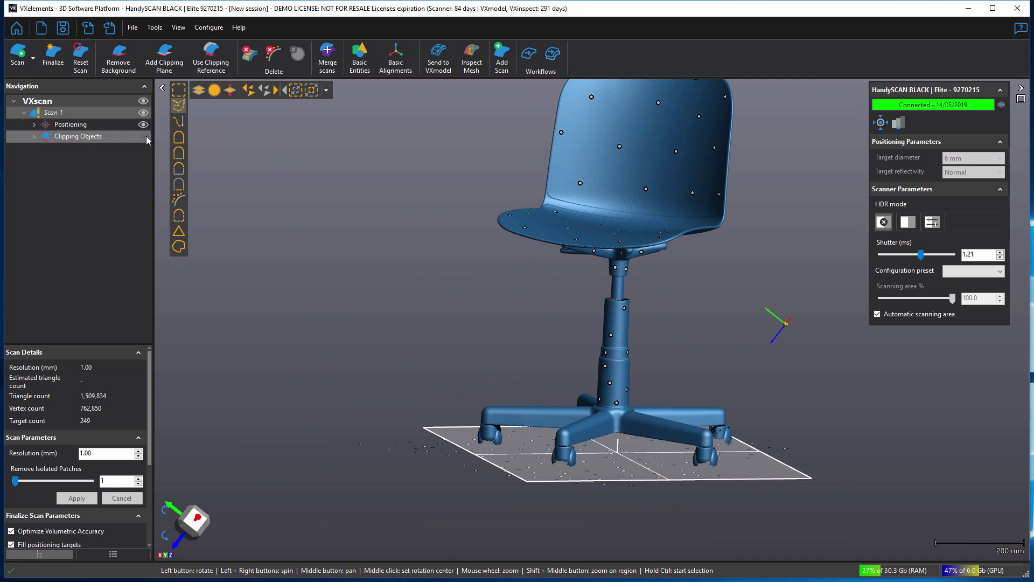
{"action": "left_click_drag", "start_coordinate": [538, 305], "coordinate": [416, 337]}
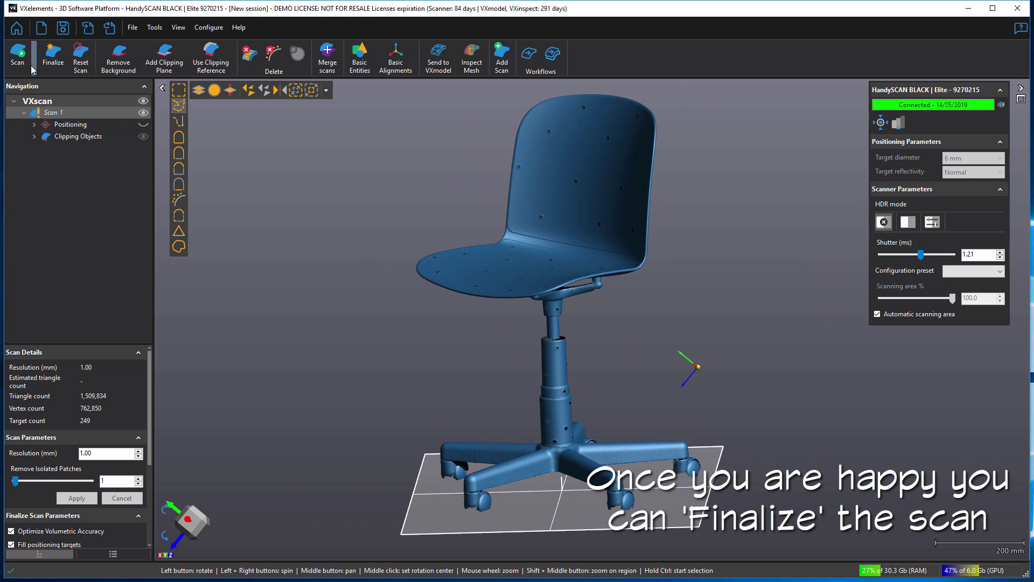
{"action": "left_click", "coordinate": [52, 64]}
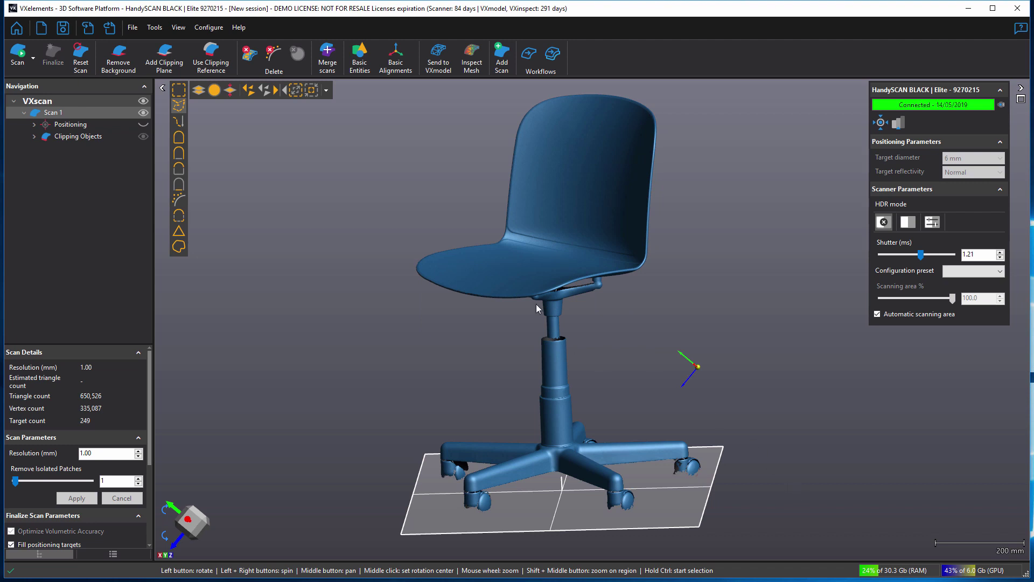
{"action": "left_click_drag", "start_coordinate": [522, 268], "coordinate": [568, 271]}
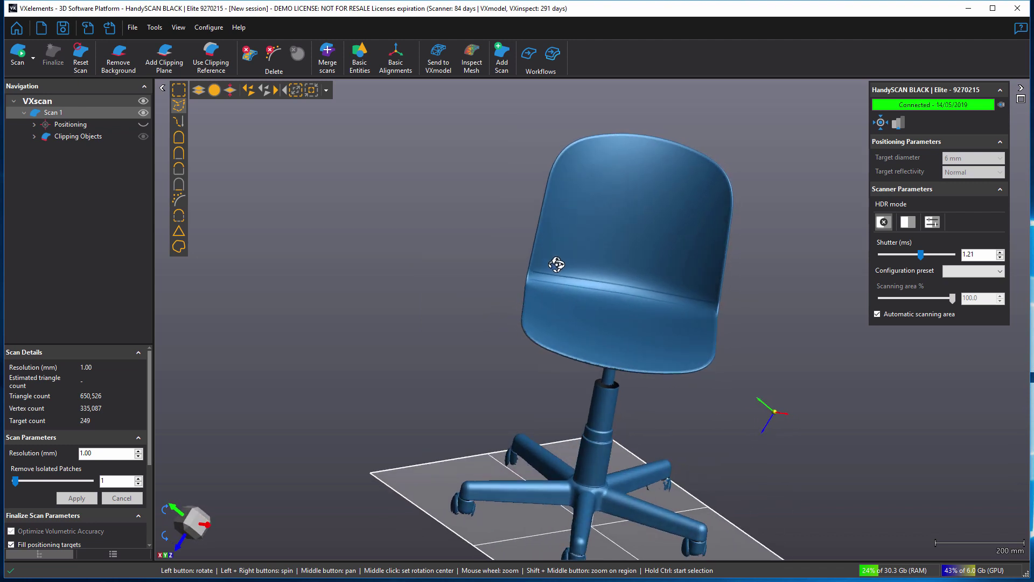
{"action": "left_click_drag", "start_coordinate": [568, 272], "coordinate": [612, 247]}
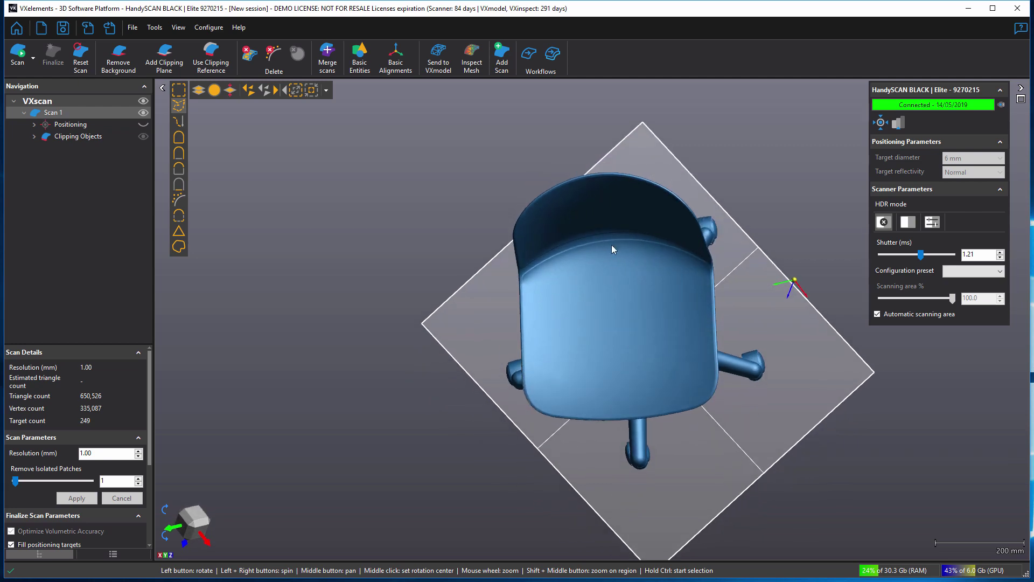
{"action": "scroll", "coordinate": [615, 245], "scroll_direction": "up", "scroll_amount": 5}
{"action": "mouse_move", "coordinate": [634, 339]}
{"action": "left_mouse_down"}
{"action": "mouse_move", "coordinate": [574, 297]}
{"action": "mouse_move", "coordinate": [509, 314]}
{"action": "left_mouse_up"}
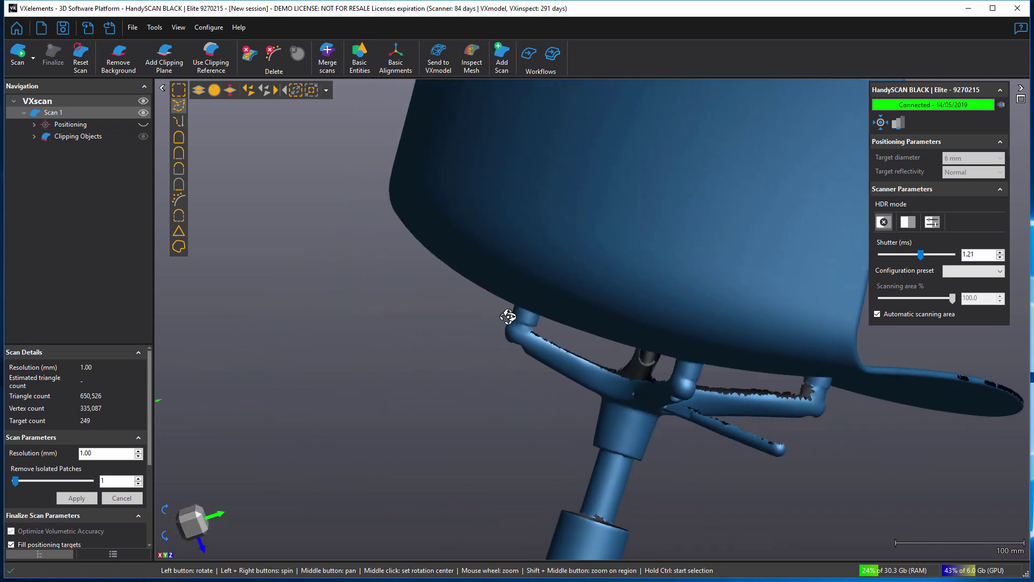
{"action": "middle_click_drag", "start_coordinate": [509, 314], "coordinate": [612, 428]}
{"action": "mouse_move", "coordinate": [612, 428]}
{"action": "left_mouse_down"}
{"action": "mouse_move", "coordinate": [501, 313]}
{"action": "mouse_move", "coordinate": [456, 311]}
{"action": "left_mouse_up"}
{"action": "scroll", "coordinate": [453, 308], "scroll_direction": "down", "scroll_amount": 3}
{"action": "scroll", "coordinate": [383, 363], "scroll_direction": "down", "scroll_amount": 5}
{"action": "mouse_move", "coordinate": [383, 363]}
{"action": "left_mouse_down"}
{"action": "mouse_move", "coordinate": [526, 318]}
{"action": "mouse_move", "coordinate": [485, 334]}
{"action": "mouse_move", "coordinate": [496, 347]}
{"action": "mouse_move", "coordinate": [624, 365]}
{"action": "mouse_move", "coordinate": [560, 354]}
{"action": "mouse_move", "coordinate": [557, 362]}
{"action": "left_mouse_up"}
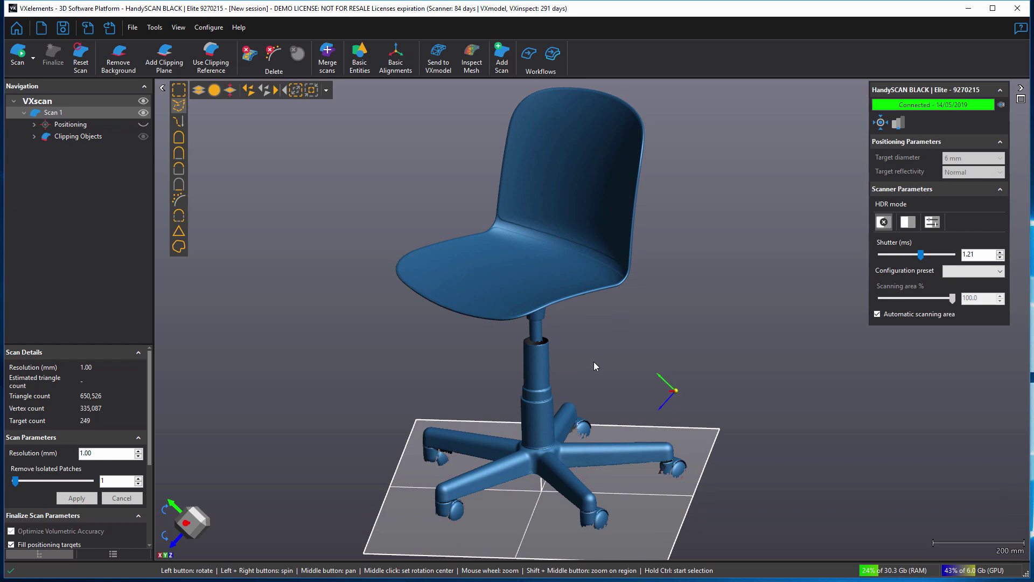